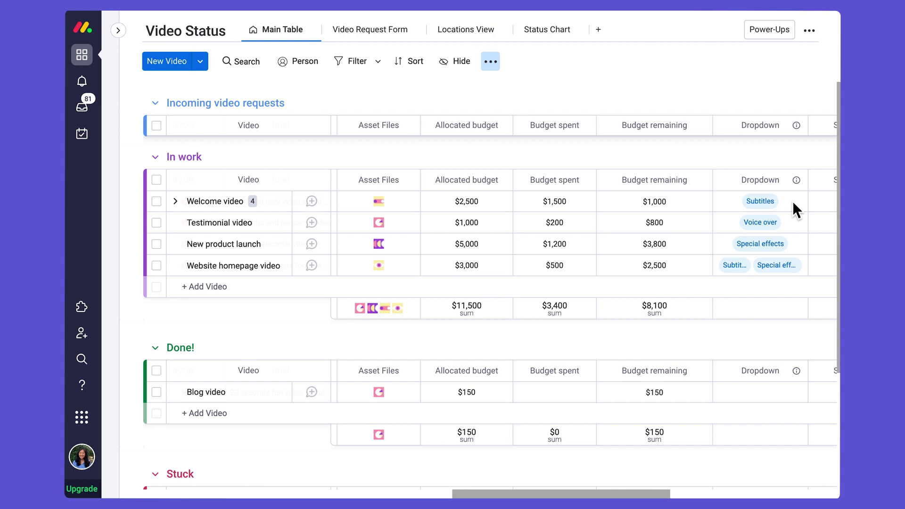
Open the label picker in the Welcome video row's Dropdown cell.
left_click(794, 201)
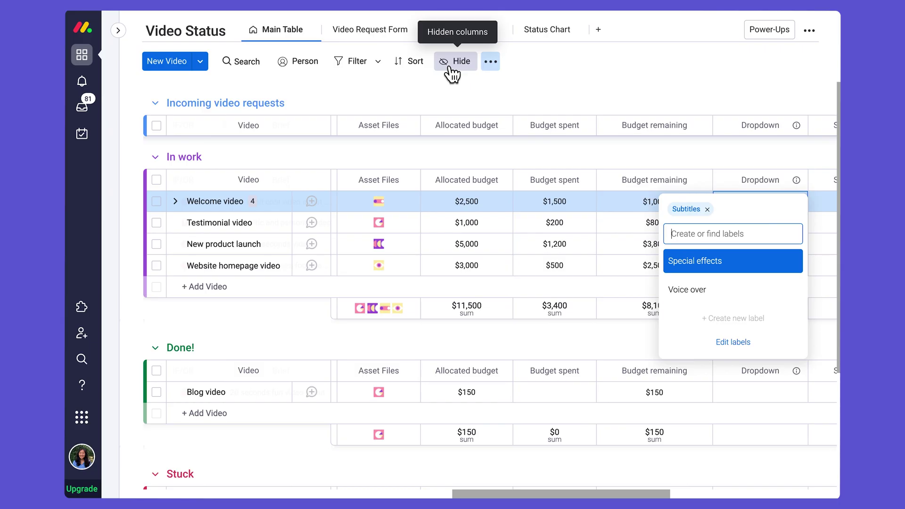
Close the label picker, scroll right, and open the Subtitles formula IF({Dropdown#Labels}="Subtitles","100","0").
left_click(565, 336)
left_click_drag(560, 493, 603, 495)
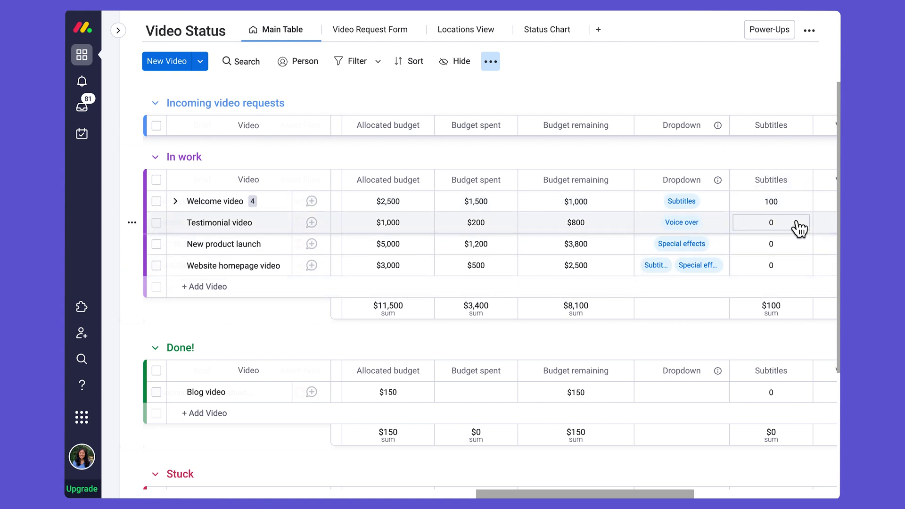
left_click(791, 207)
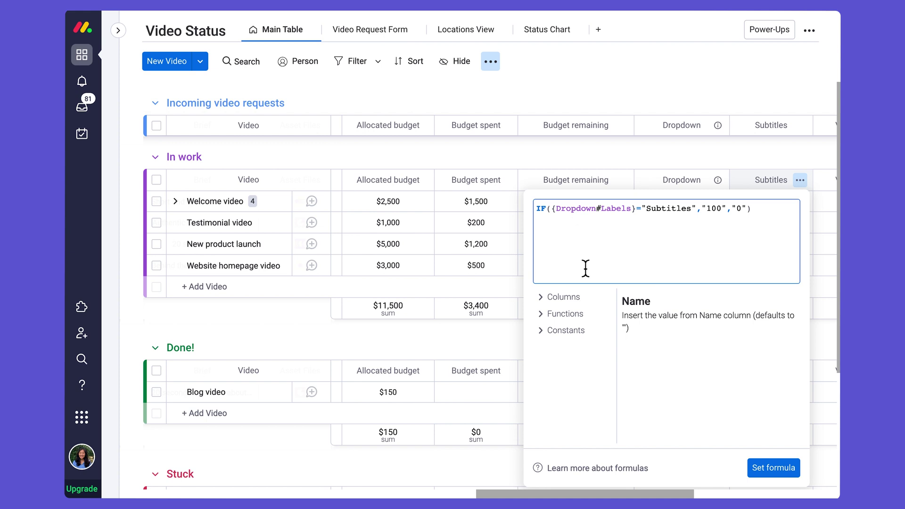
Expand the formula Functions list to read the IF function's description and example.
left_click(576, 317)
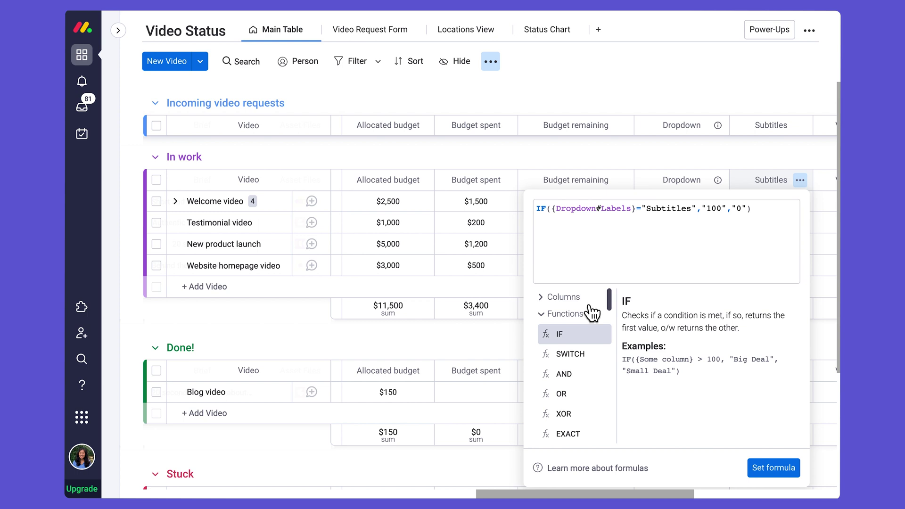
left_click(602, 222)
Find the Dropdown column's Labels reference under Columns, then close the Subtitles formula editor.
left_click(632, 264)
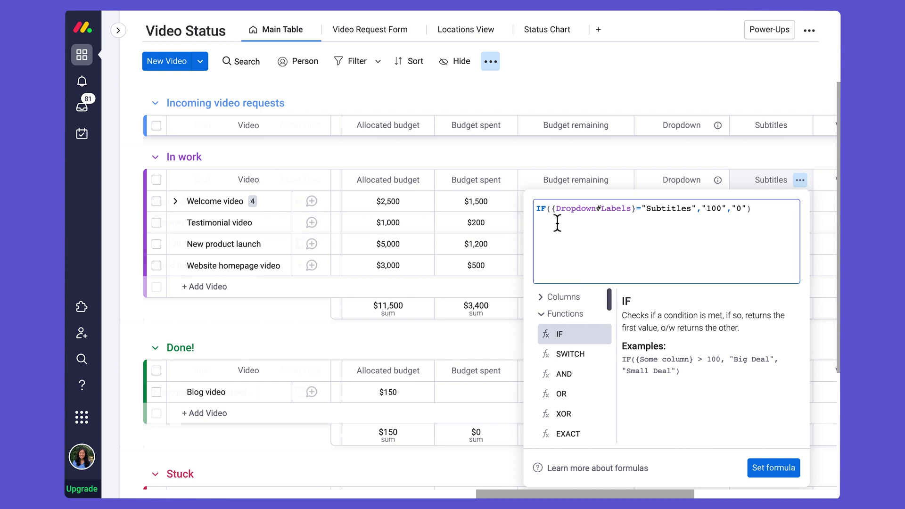
left_click(568, 302)
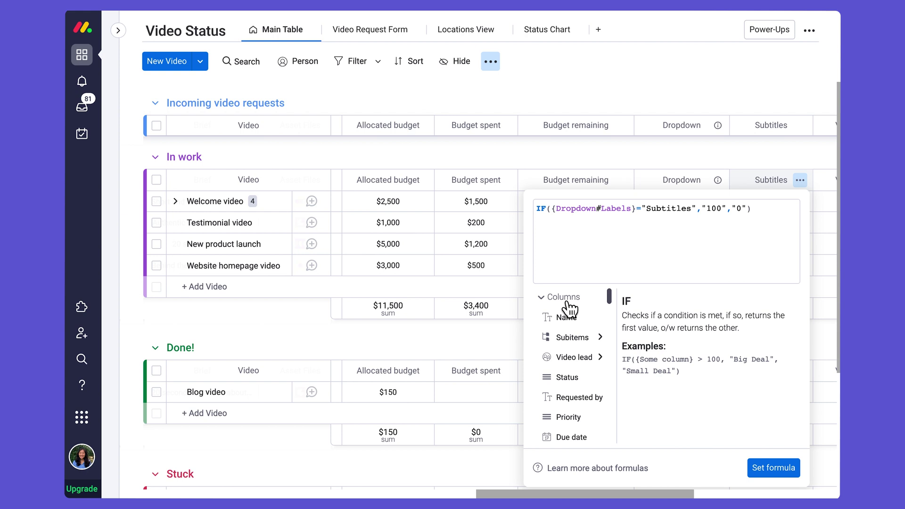
scroll(578, 358, "down", 5)
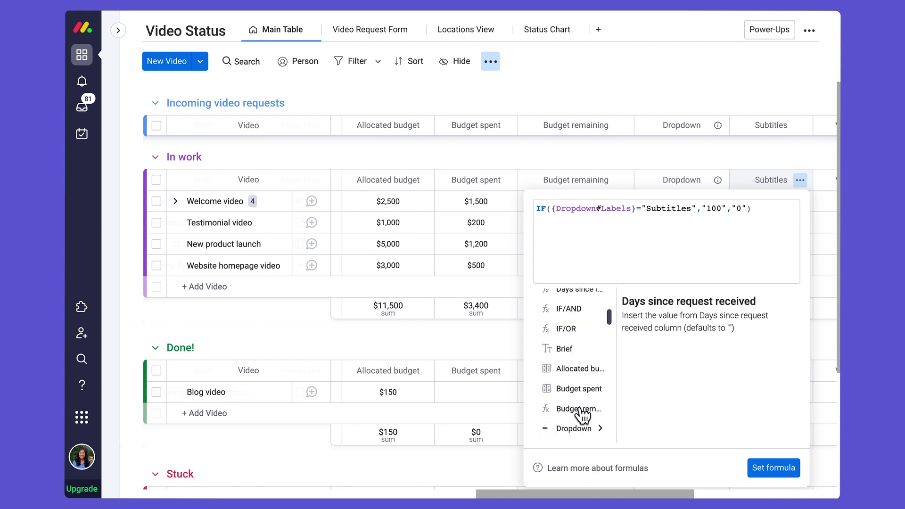
left_click(586, 427)
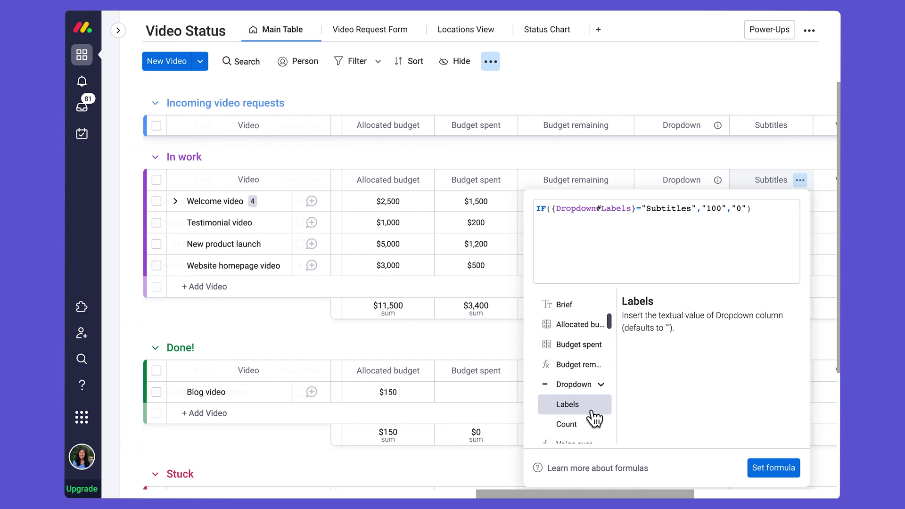
left_click(631, 259)
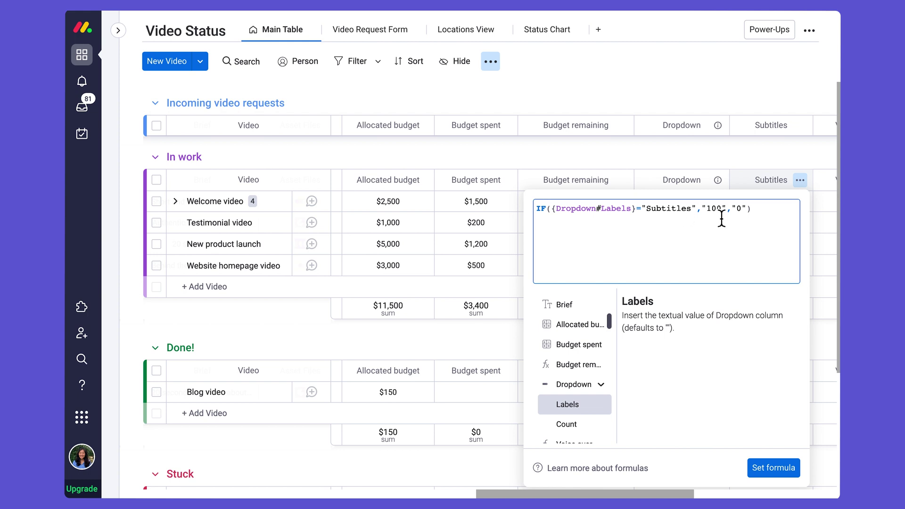
left_click(810, 147)
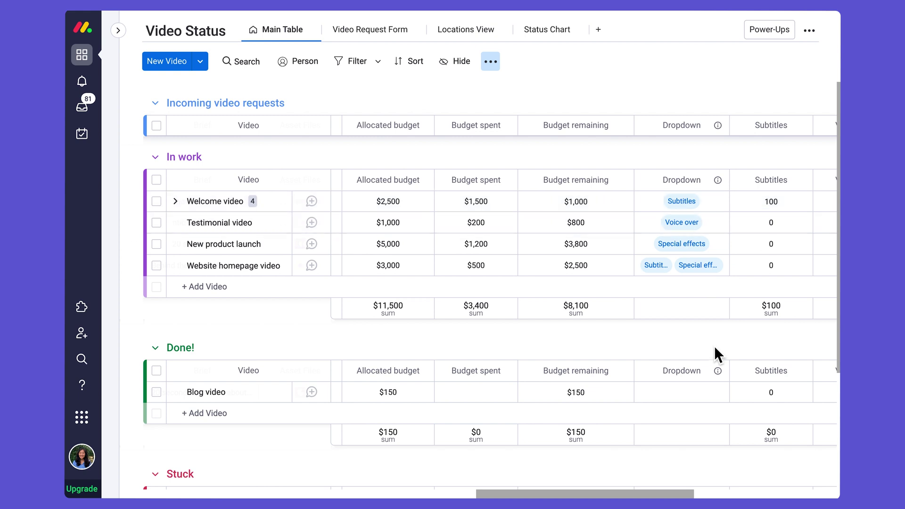
Scroll the board right to show Subtitles through the Additional Service Cost column.
left_click_drag(679, 493, 775, 493)
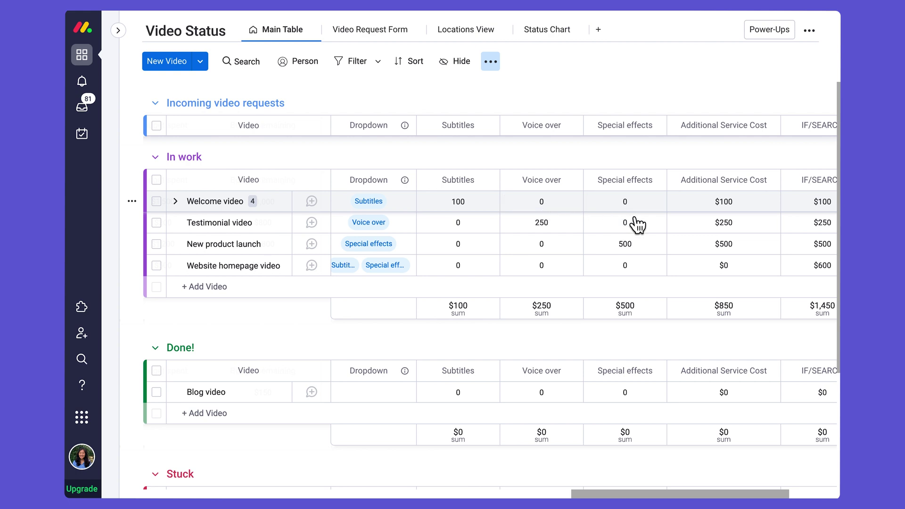
Inspect the Voice over and Special effects column formulas, closing each afterwards.
left_click(575, 231)
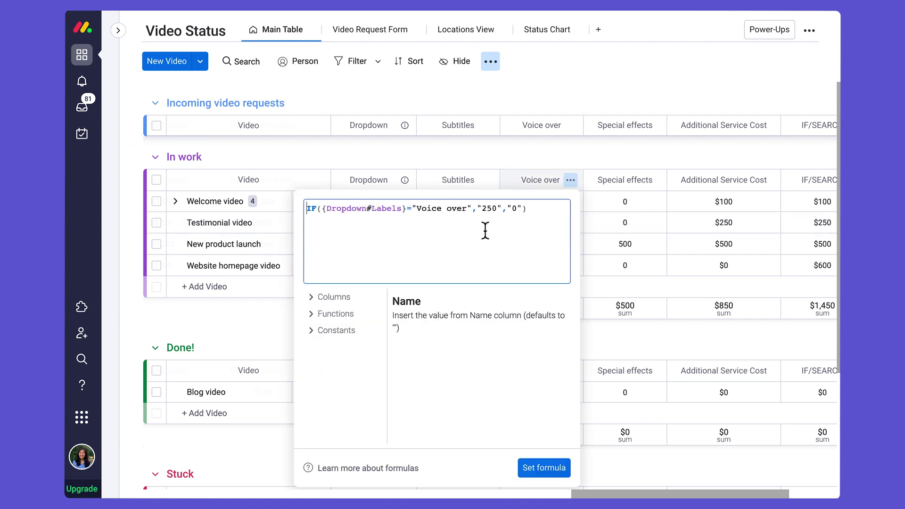
left_click(623, 246)
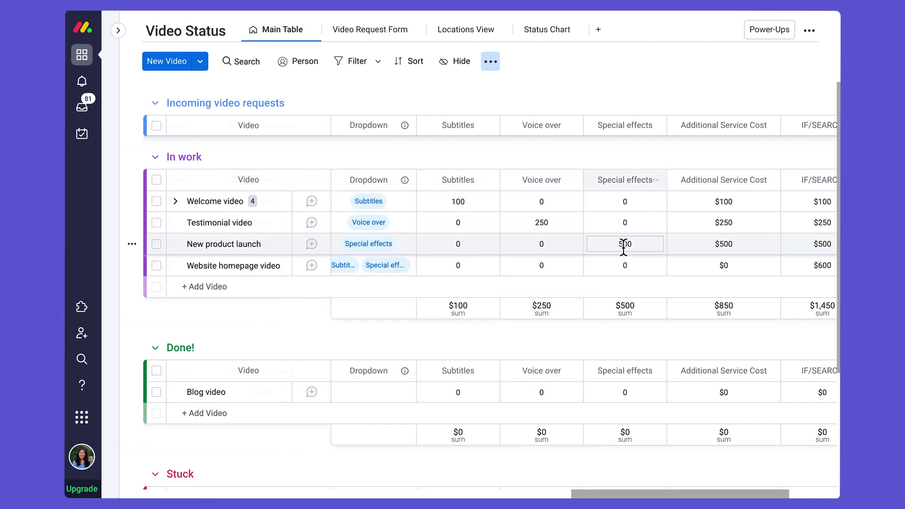
left_click(623, 246)
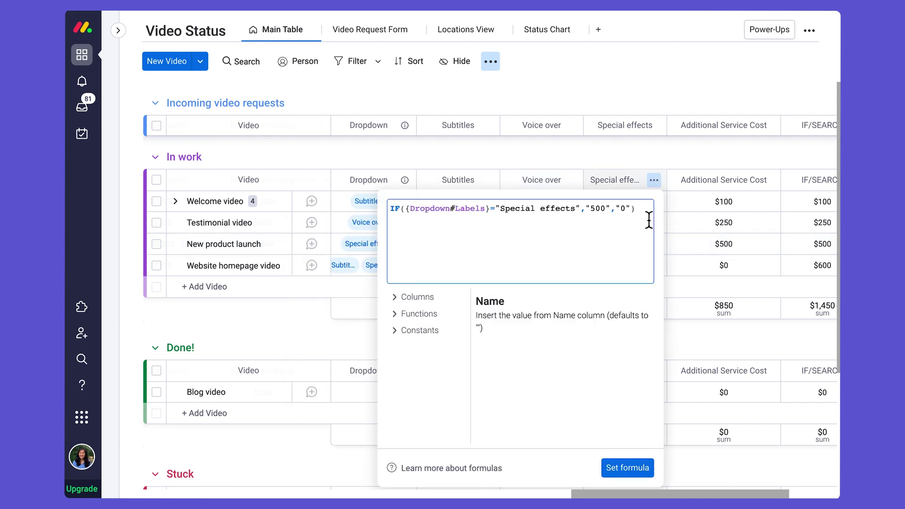
left_click(728, 151)
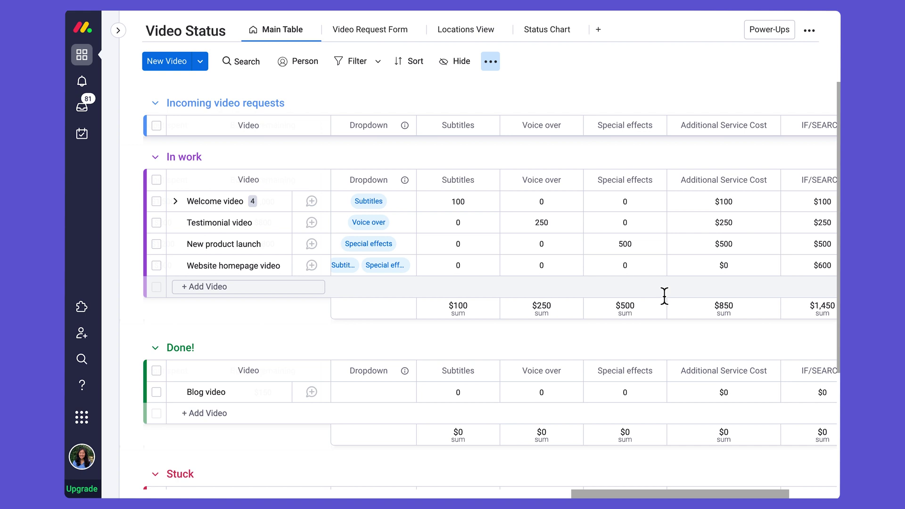
Review the Additional Service Cost SUM formula's three IF arguments, then open the Subtitles formula.
left_click(748, 215)
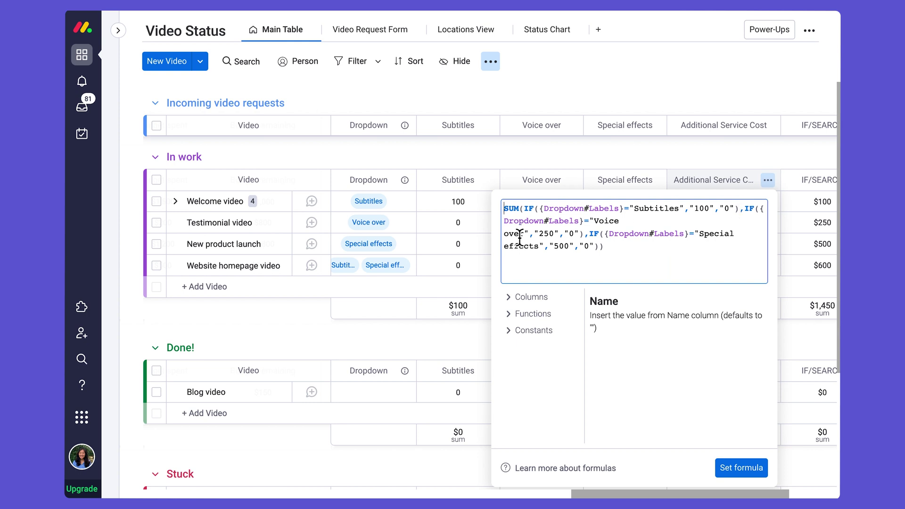
left_click(540, 314)
scroll(572, 383, "down", 10)
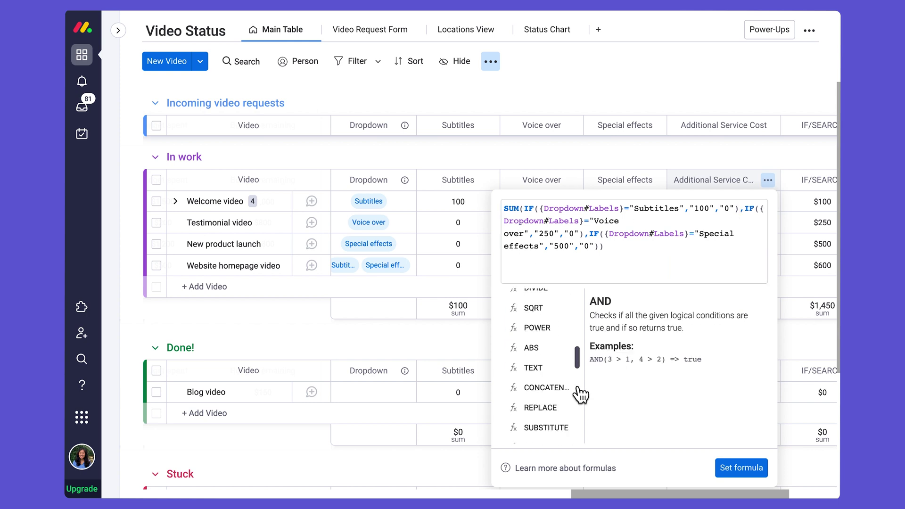
scroll(572, 383, "down", 5)
scroll(574, 389, "up", 10)
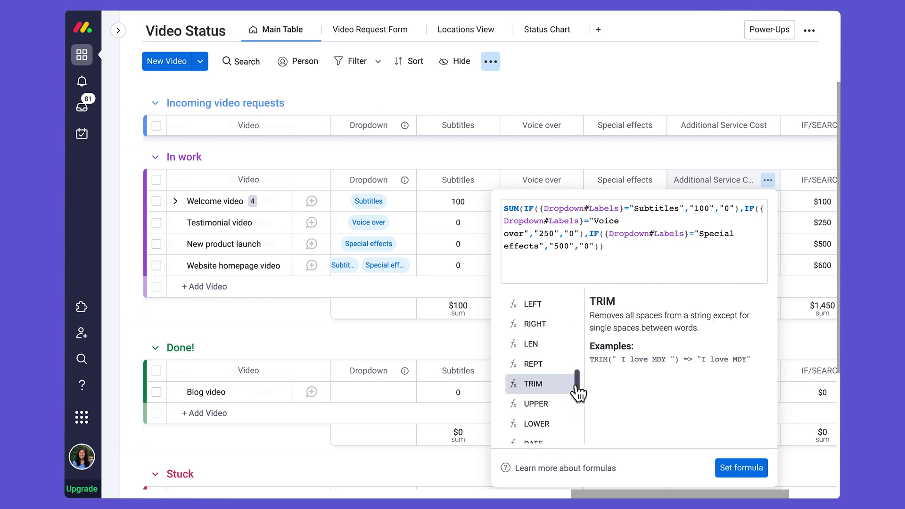
scroll(563, 384, "up", 2)
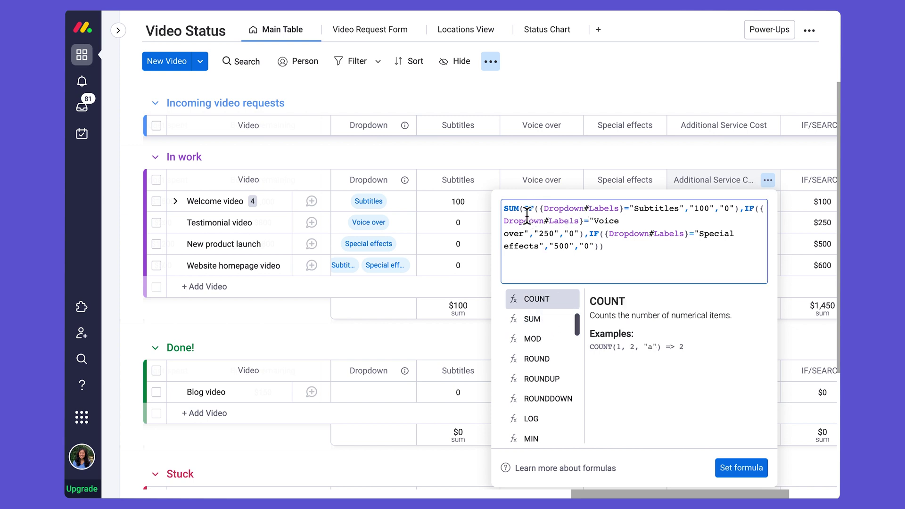
left_click_drag(527, 215, 602, 253)
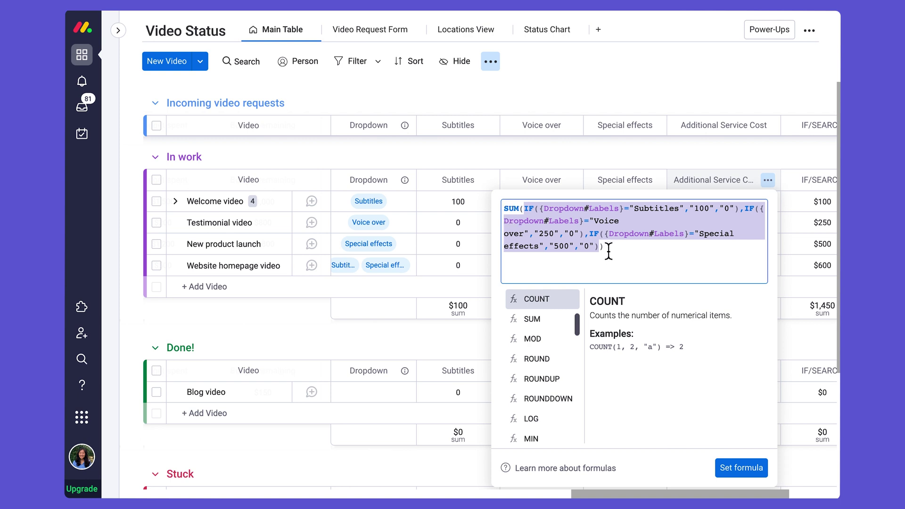
left_click(471, 208)
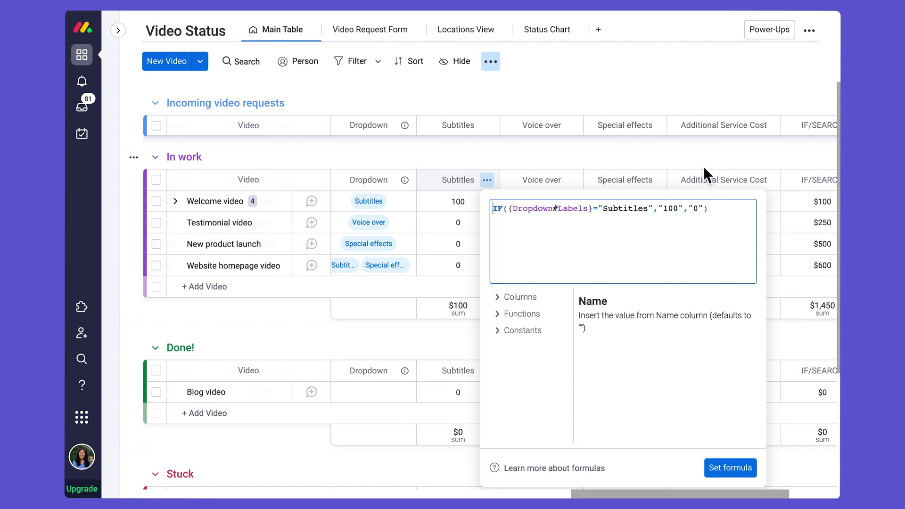
Open the Voice over, Special effects, then Additional Service Cost formulas in turn.
left_click(543, 233)
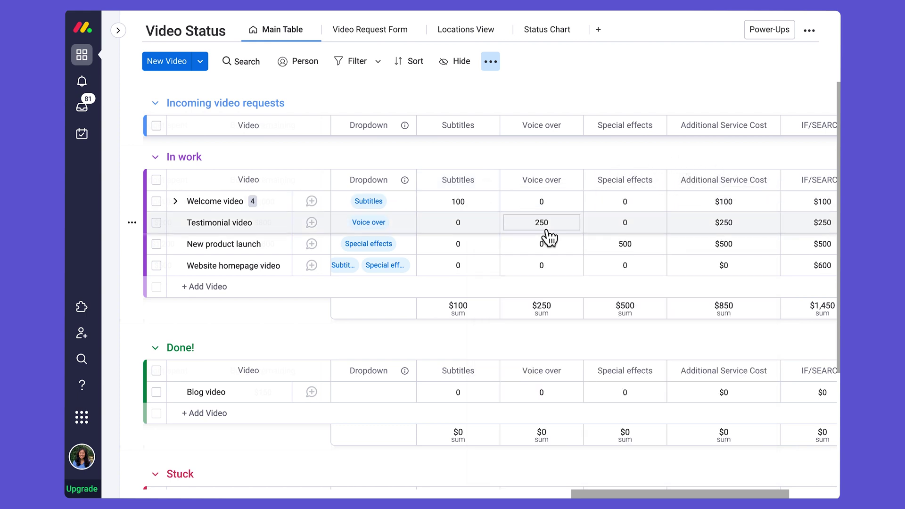
left_click(649, 230)
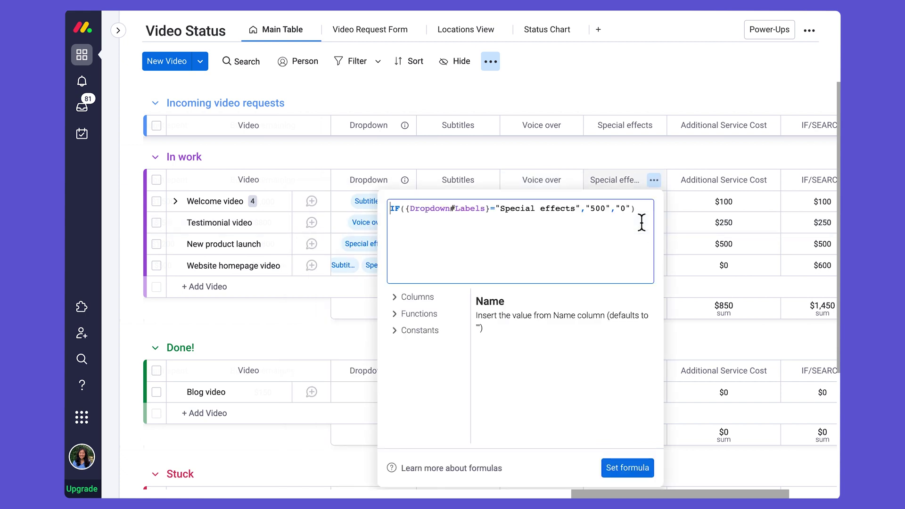
left_click(742, 222)
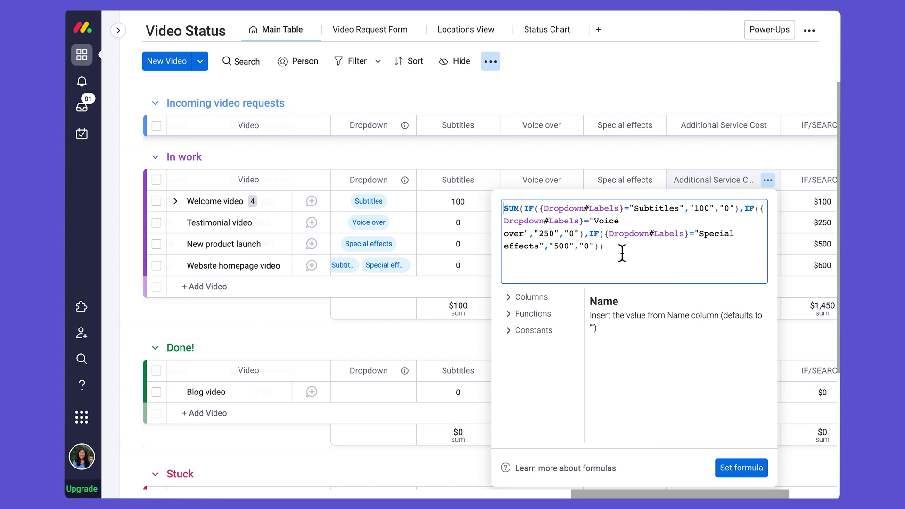
Check the Subtitles IF clause and SUM closing bracket, then save the nested formula.
left_click(739, 209)
left_click(607, 248)
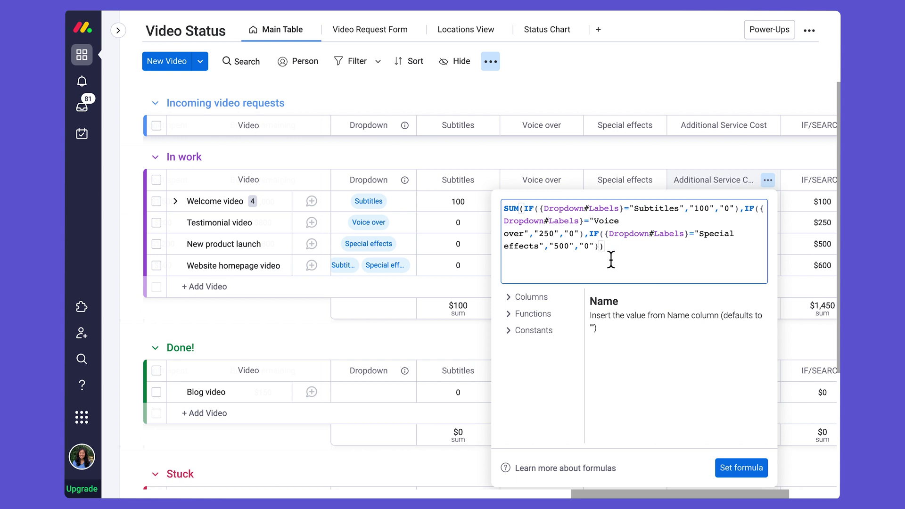
left_click(771, 481)
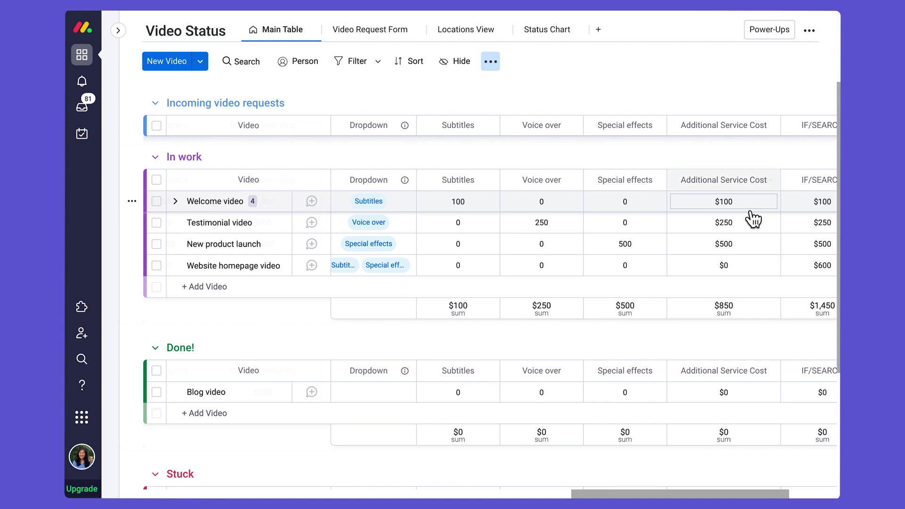
Reopen the Additional Service Cost formula and close it without changes.
left_click(698, 208)
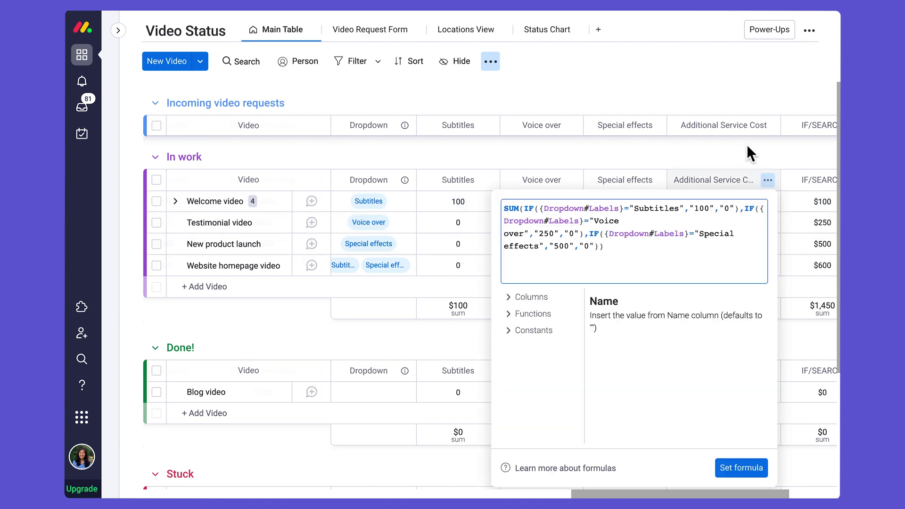
left_click(739, 166)
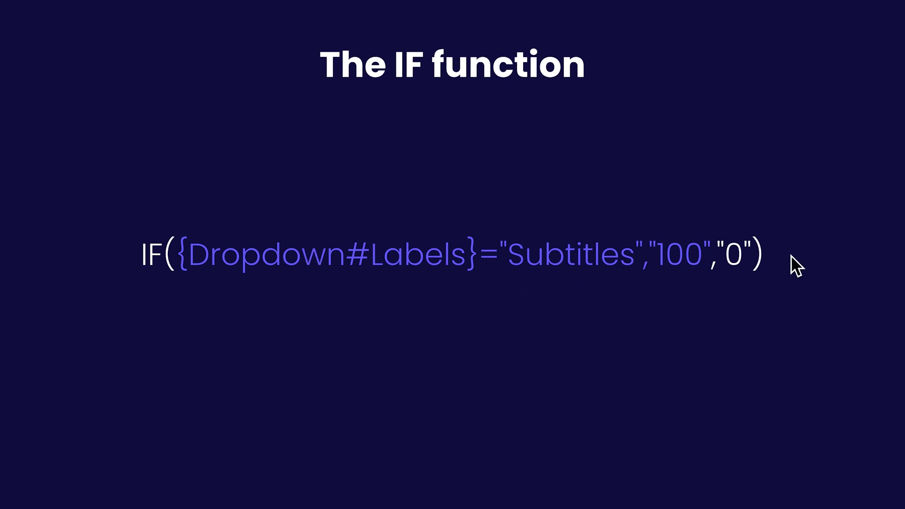
Advance to the Nesting formulas slide: SUM of IFs for Subtitles 100, Voice over 250, Special effects 500.
key("Right")
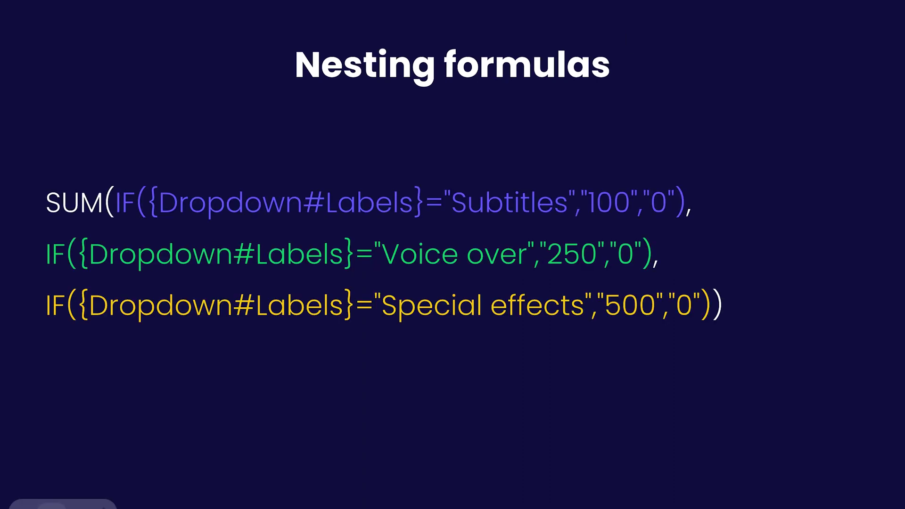